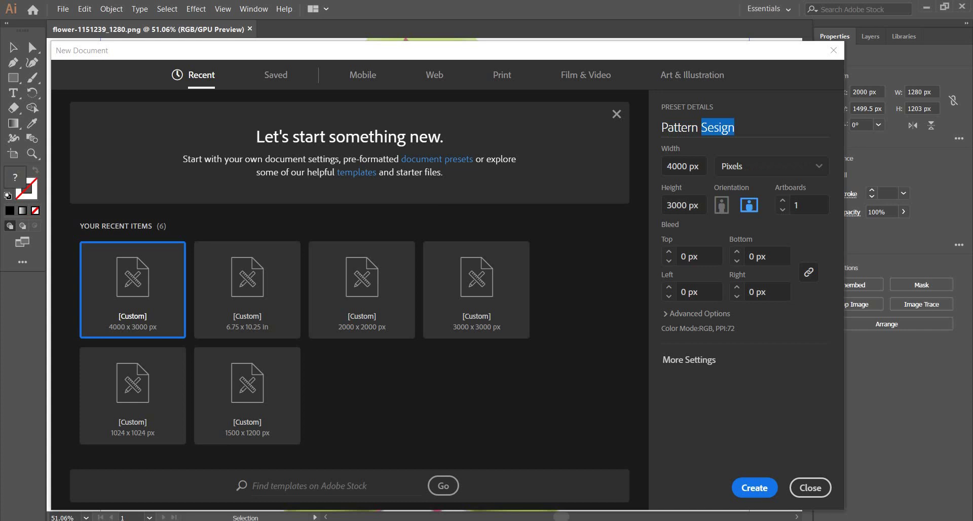
# Name the new 4000 x 3000 px document "Pattern Design" and create it.
pyautogui.write('Design')
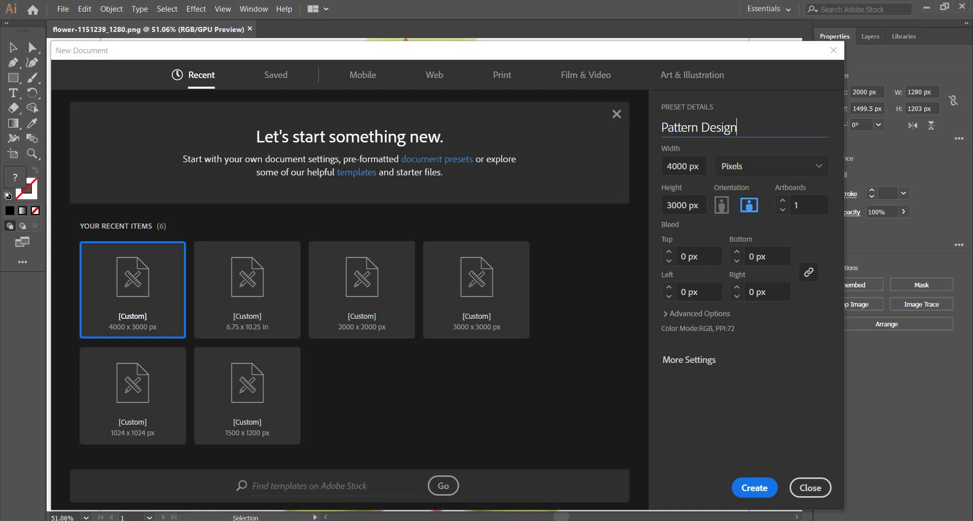
pyautogui.press('Return')
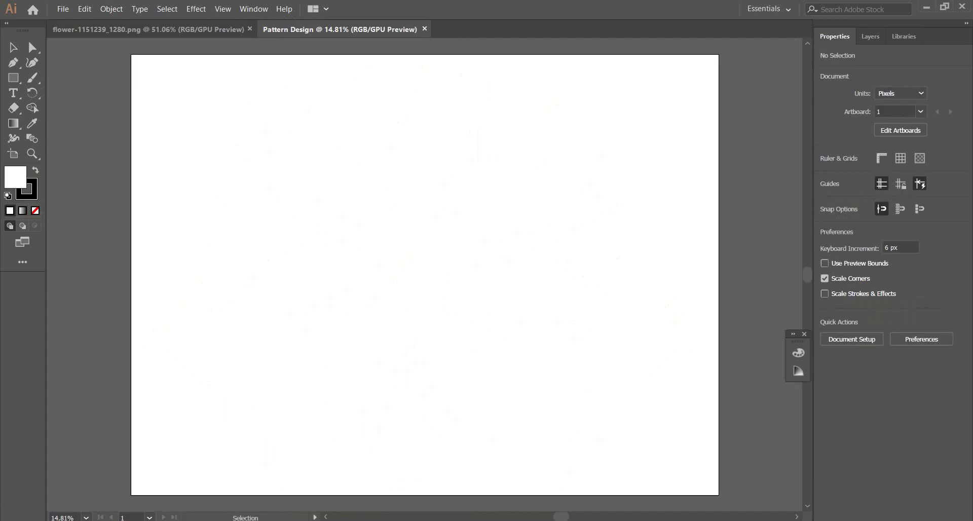
# Trace the flower image in flower-1151239_1280.png with the High Fidelity Photo preset and expand the tracing into paths.
pyautogui.click(152, 29)
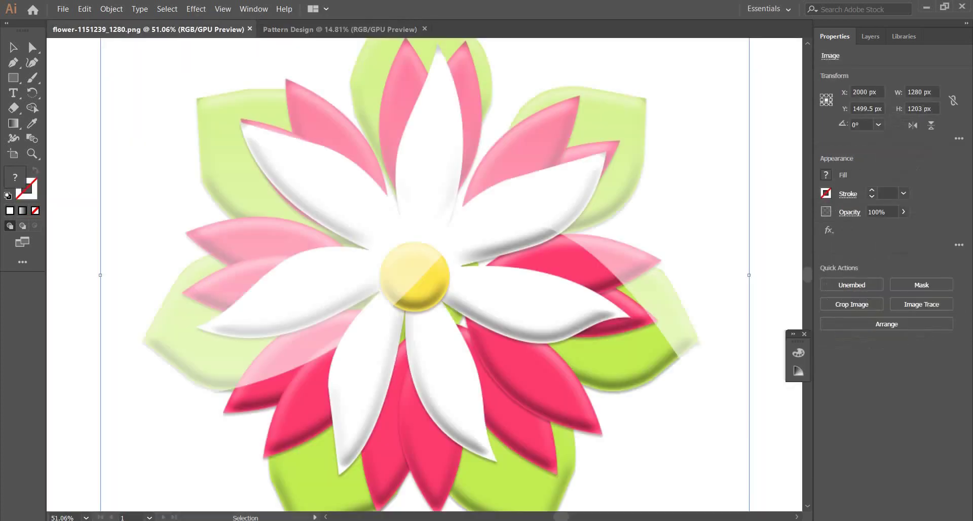
pyautogui.press('a')
pyautogui.hotkey('ctrl', '-')
pyautogui.hotkey('ctrl', '-')
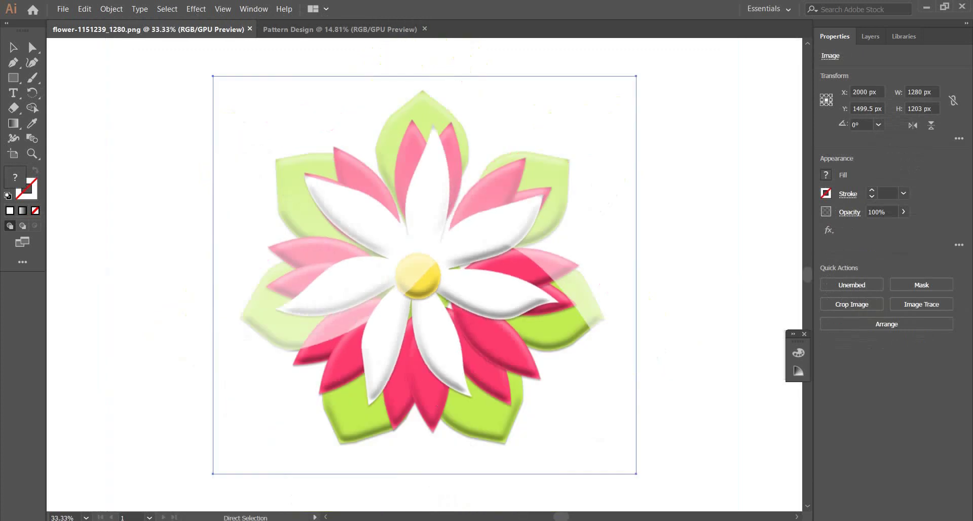
pyautogui.press('v')
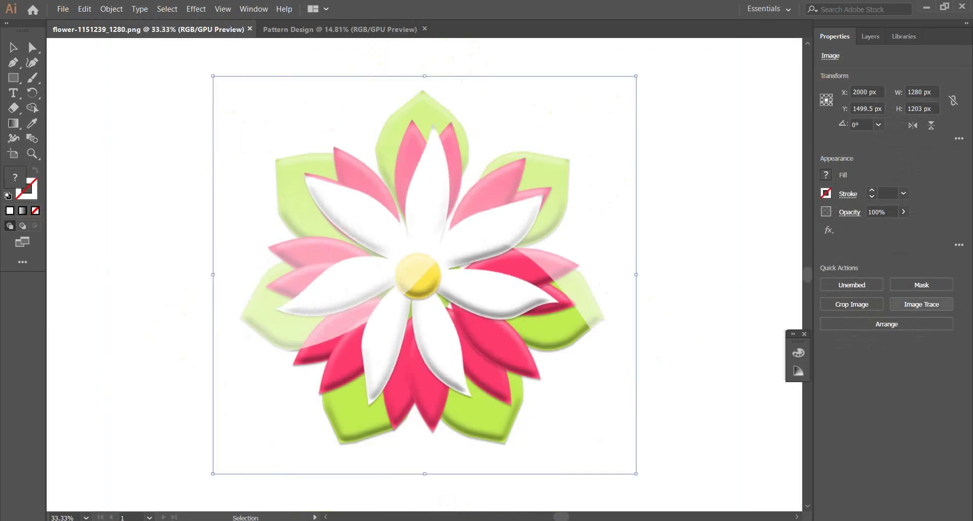
pyautogui.click(921, 304)
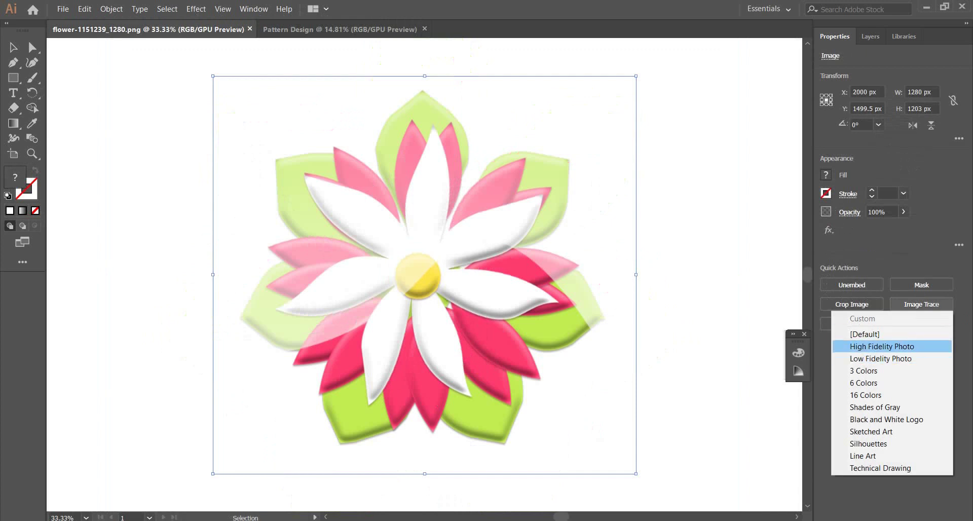
pyautogui.click(882, 346)
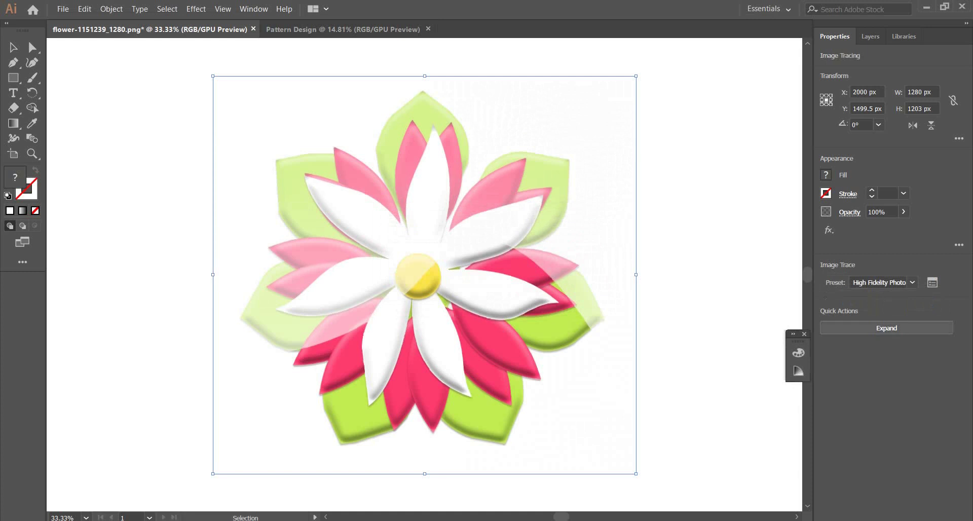
pyautogui.click(887, 328)
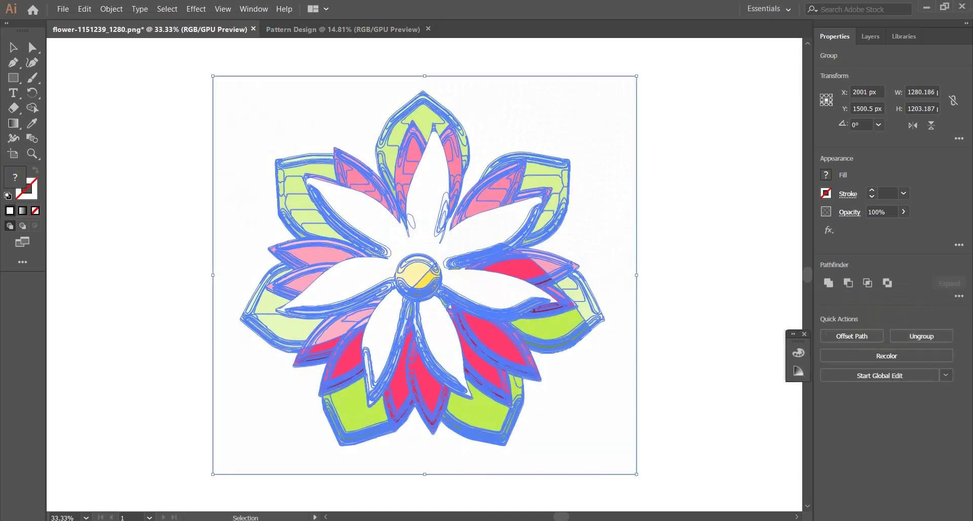
pyautogui.hotkey('ctrl', 'shift', 'a')
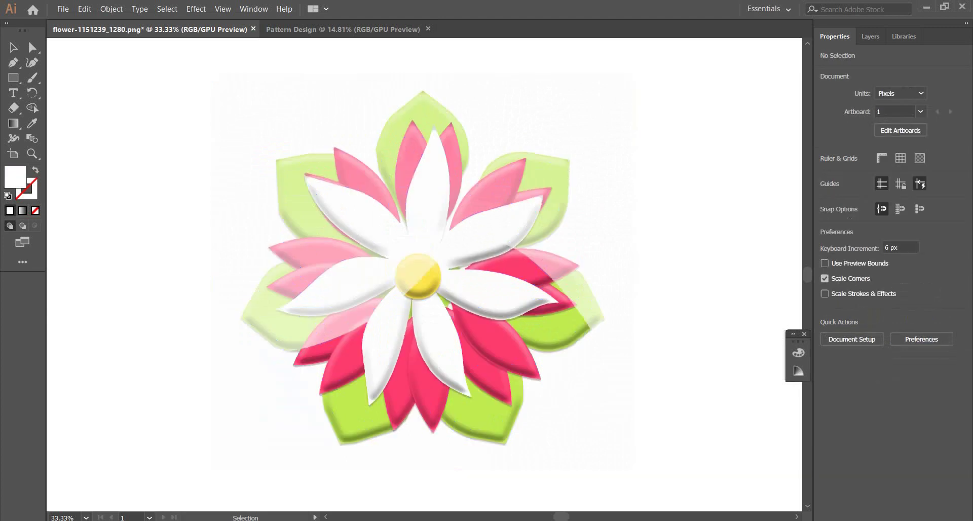
# Ungroup the expanded flower tracing and delete the white background shape behind the flower.
pyautogui.click(614, 256)
pyautogui.rightClick(614, 256)
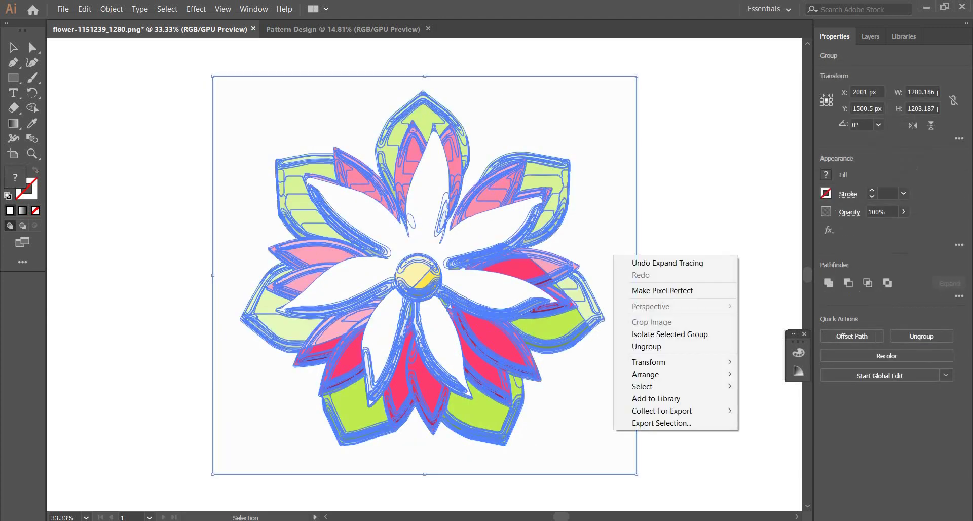
pyautogui.click(646, 346)
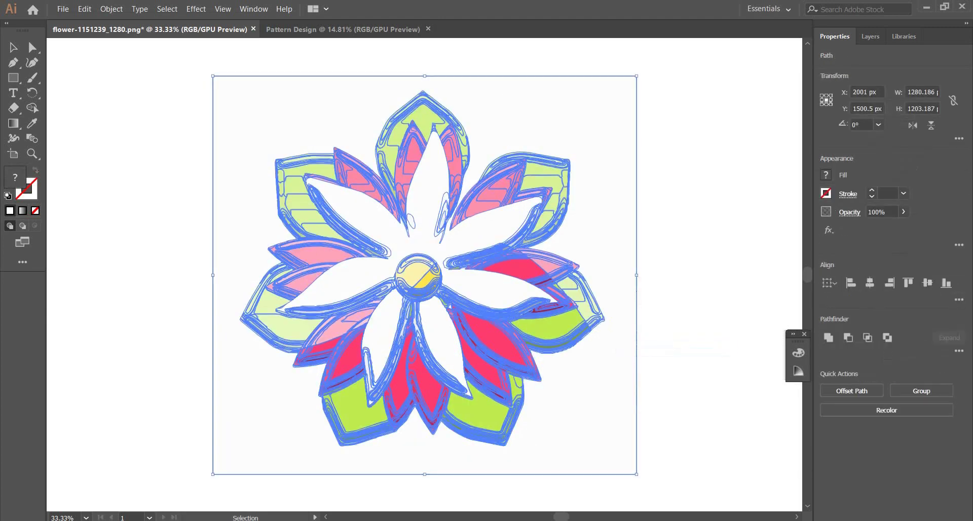
pyautogui.hotkey('ctrl', 'shift', 'a')
pyautogui.click(615, 256)
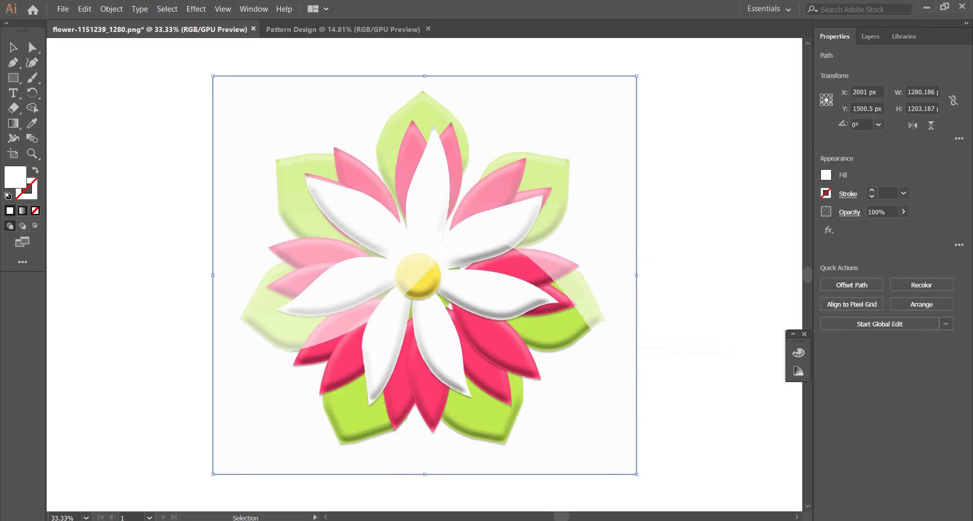
pyautogui.press('Delete')
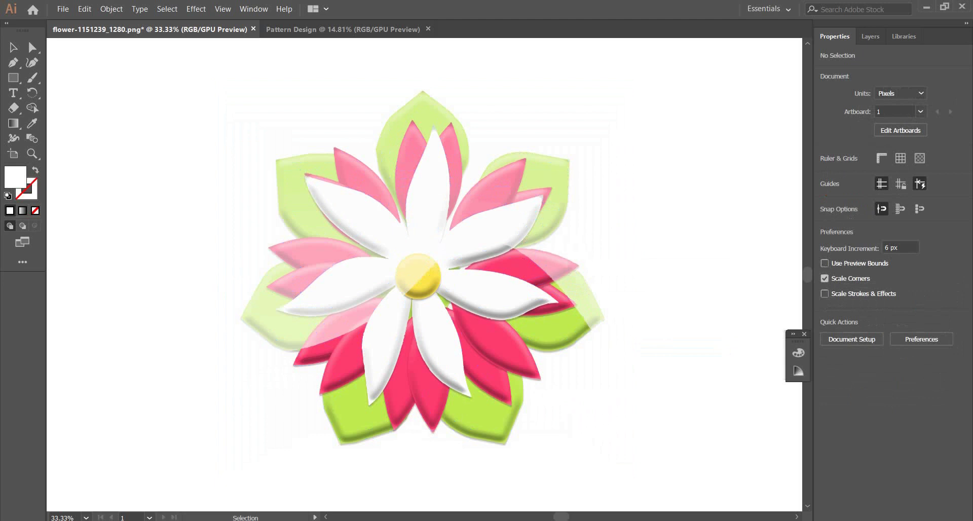
# Select all the remaining flower paths, reposition the view around them and combine them into one group.
pyautogui.moveTo(679, 443); pyautogui.dragTo(374, 53)
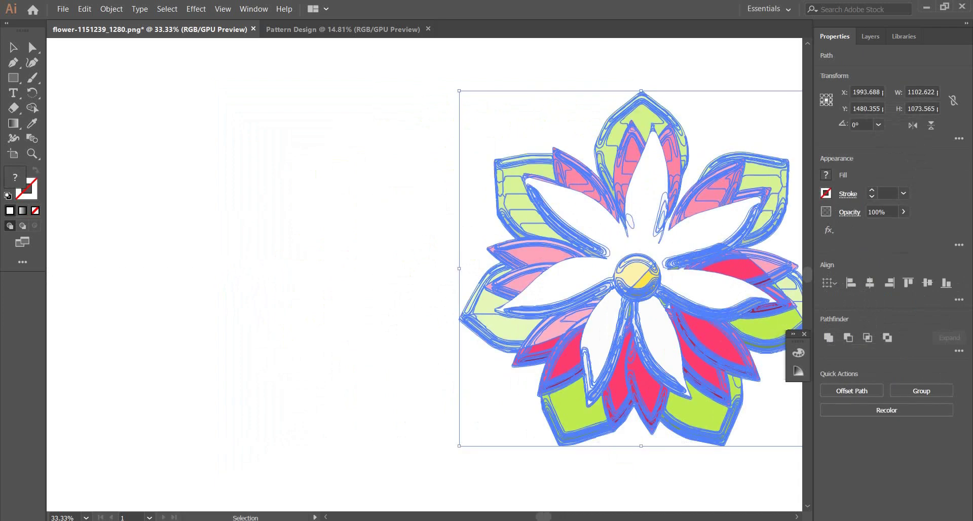
pyautogui.scroll(1, 631, 280)
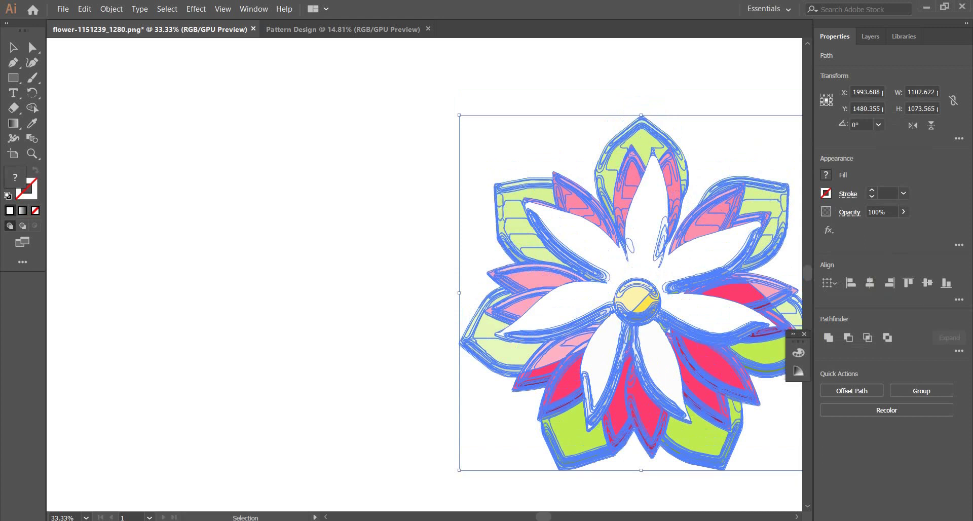
pyautogui.moveTo(637, 299); pyautogui.dragTo(390, 249)
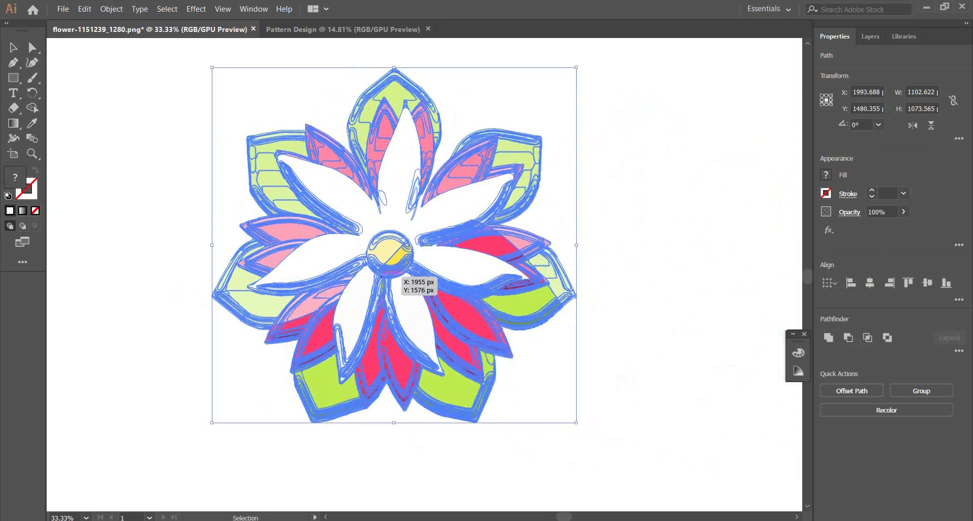
pyautogui.rightClick(405, 259)
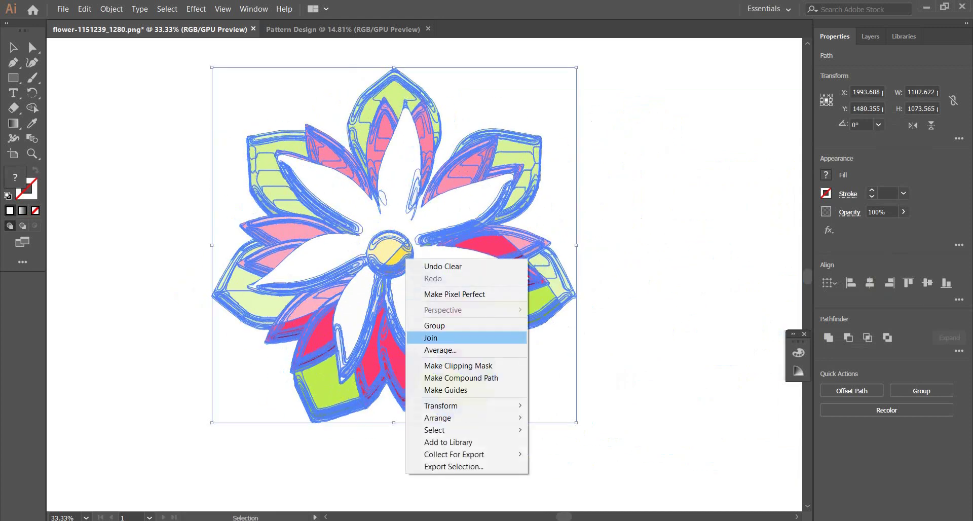
pyautogui.click(435, 325)
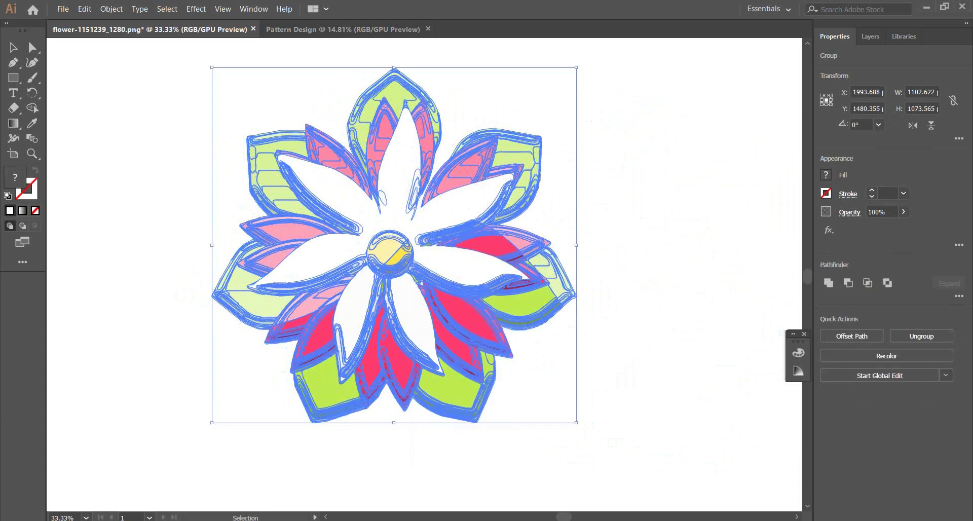
pyautogui.hotkey('ctrl', 'shift', 'a')
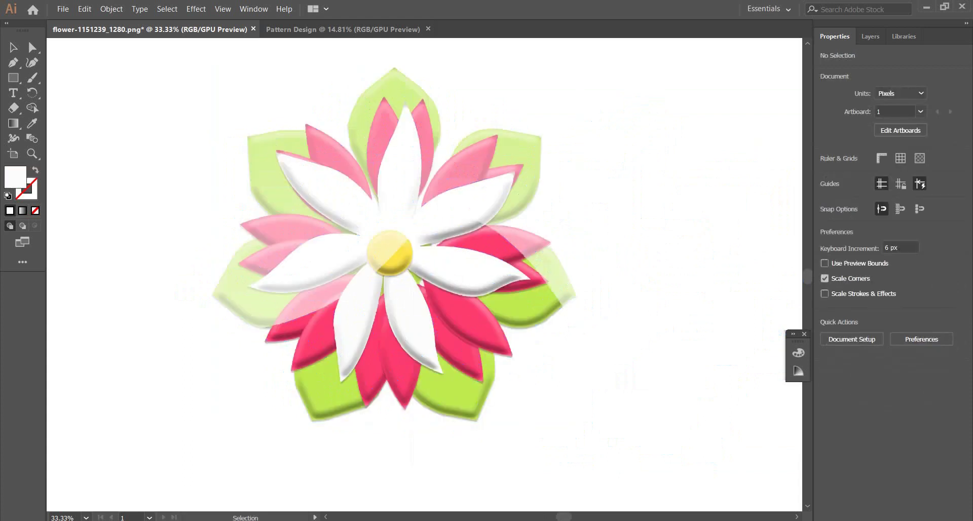
# Bring the grouped flower into the Pattern Design document.
pyautogui.hotkey('ctrl', 'a')
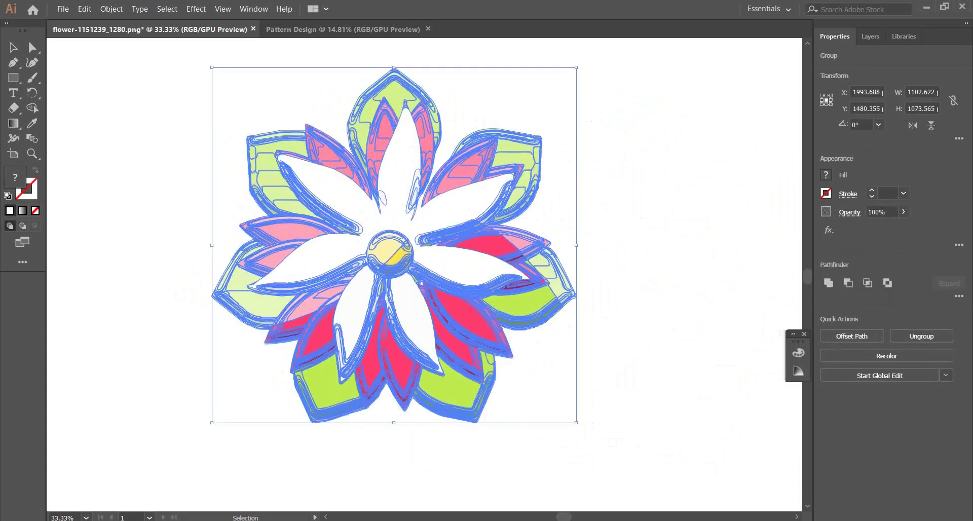
pyautogui.scroll(3, 394, 254)
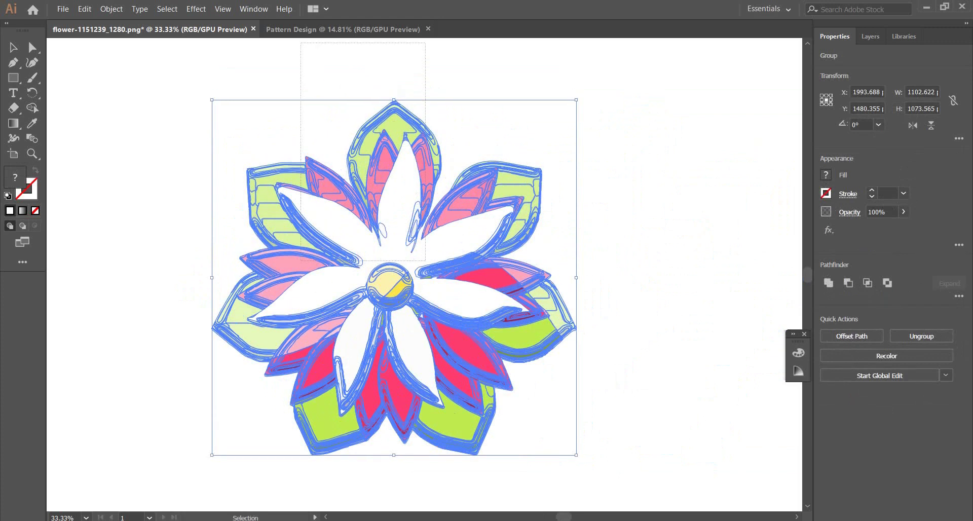
pyautogui.moveTo(365, 203); pyautogui.dragTo(393, 285)
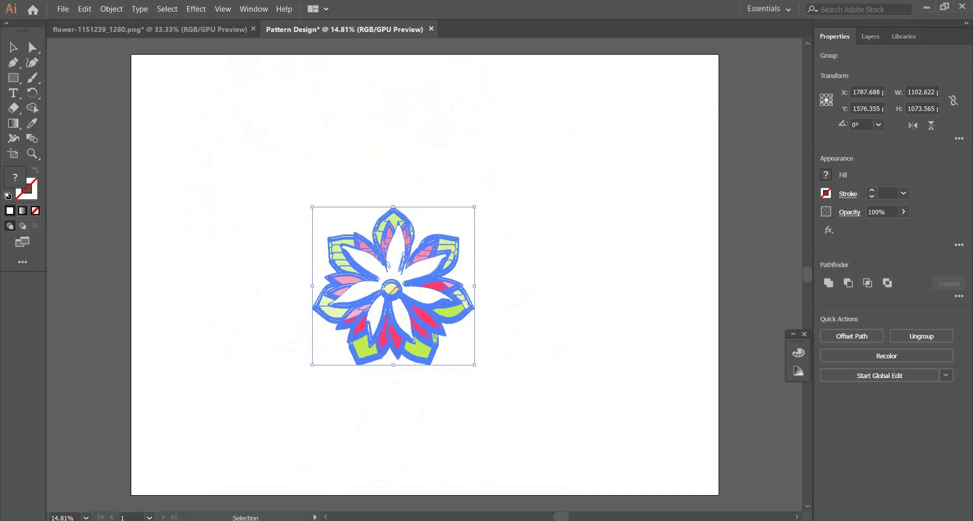
# Scale the flower down to about 287 x 280 px and place it near the artboard's upper-left corner.
pyautogui.moveTo(474, 364); pyautogui.dragTo(333, 245)
pyautogui.click(435, 330)
pyautogui.moveTo(405, 277); pyautogui.dragTo(186, 86)
pyautogui.click(211, 105)
pyautogui.hotkey('ctrl', 'a')
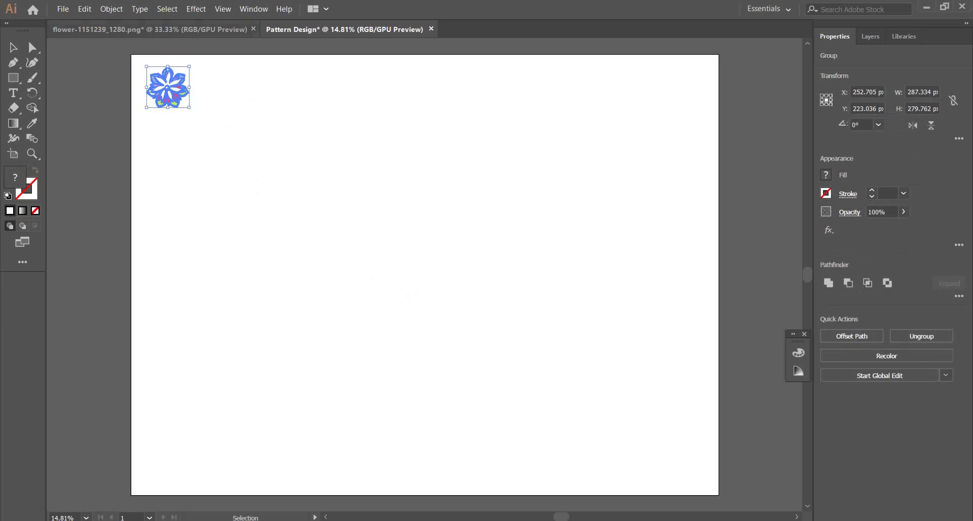
# Make a new pattern from the small flower and acknowledge the swatch notice.
pyautogui.click(111, 9)
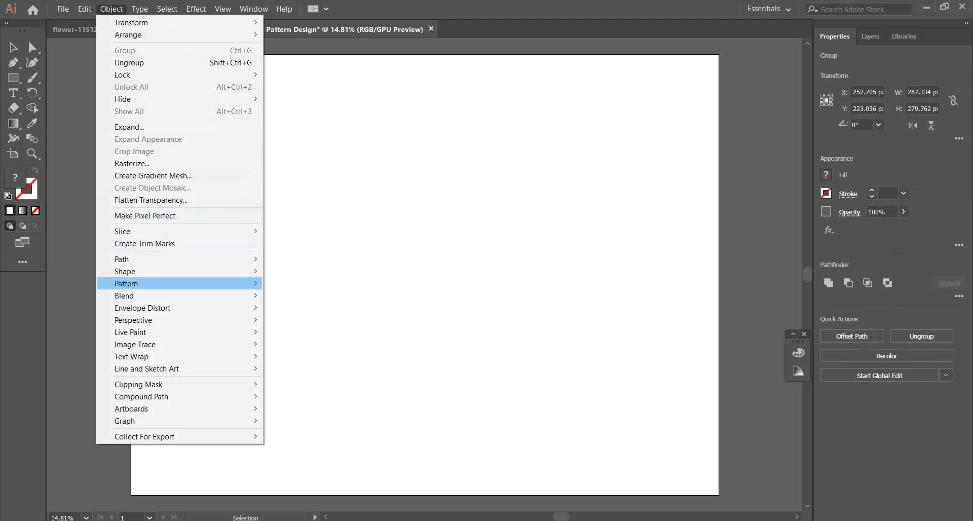
pyautogui.moveTo(132, 283)
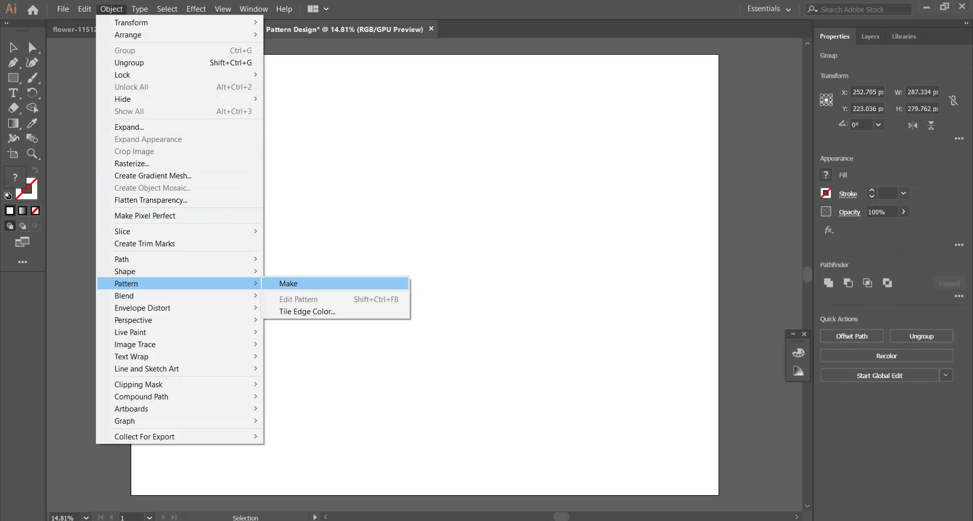
pyautogui.click(294, 283)
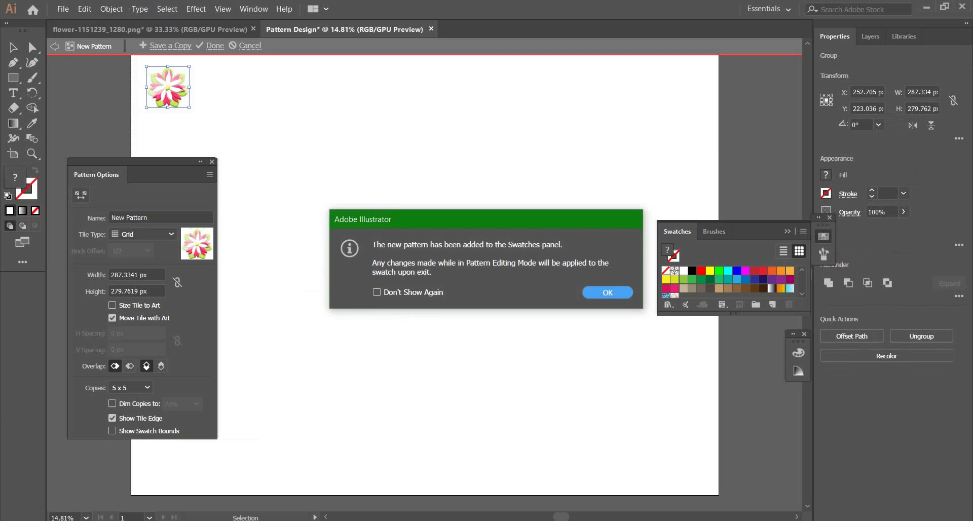
pyautogui.click(607, 293)
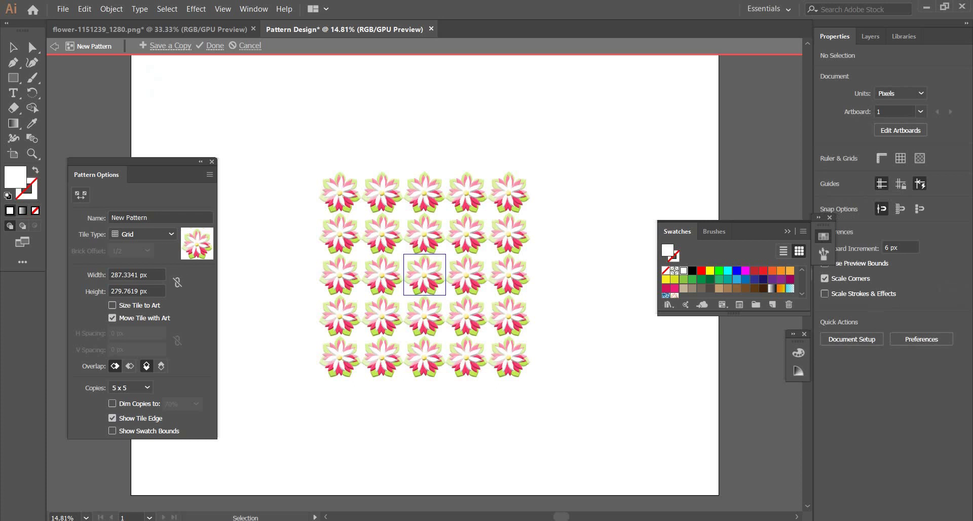
# Try the Brick by Row and Brick by Column tile types on the flower pattern.
pyautogui.click(147, 234)
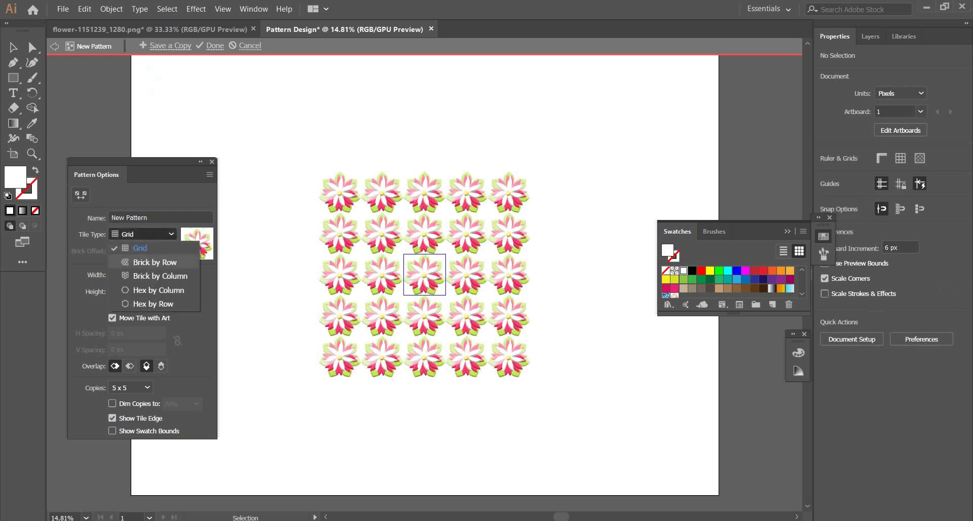
pyautogui.click(155, 262)
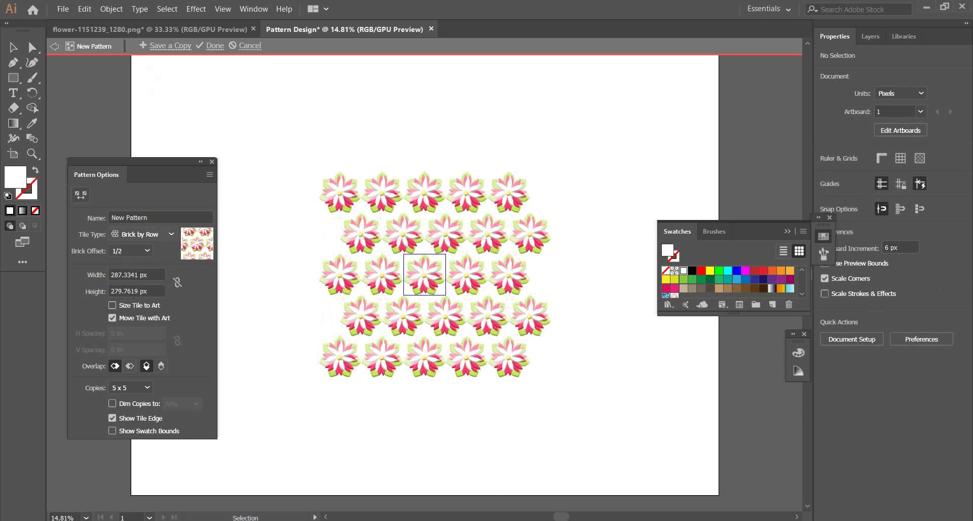
pyautogui.click(147, 234)
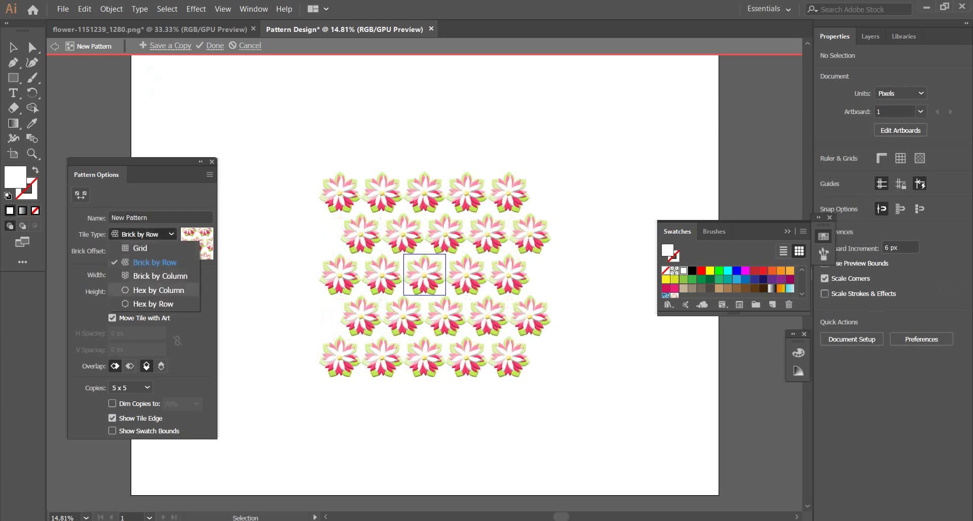
pyautogui.click(154, 262)
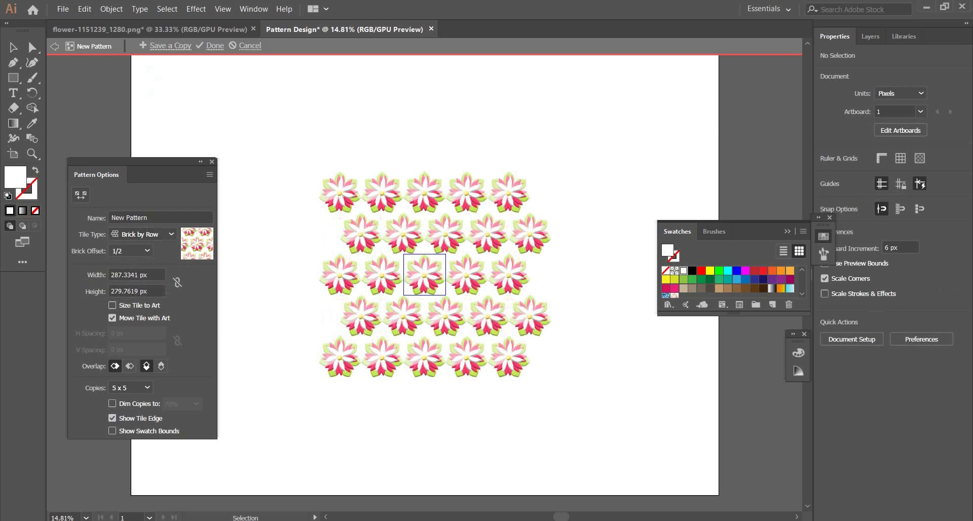
pyautogui.click(147, 233)
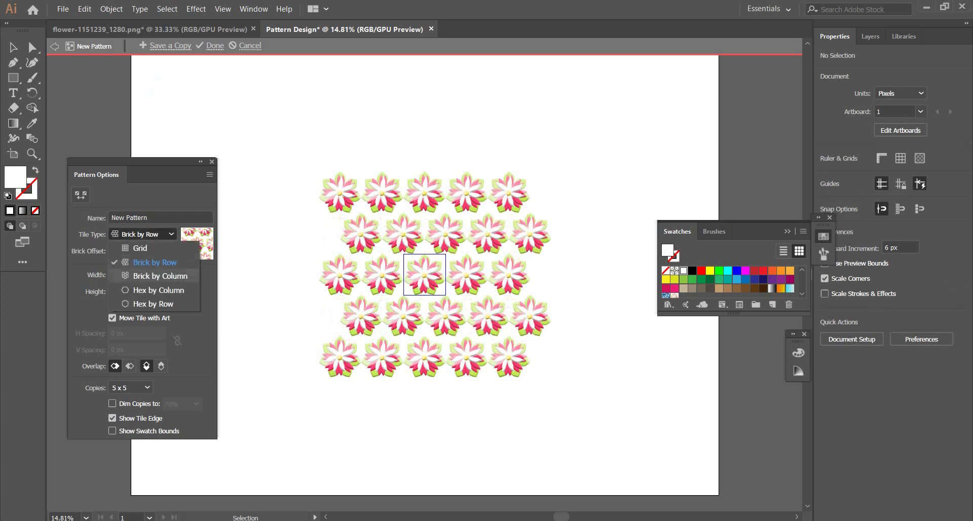
pyautogui.click(154, 262)
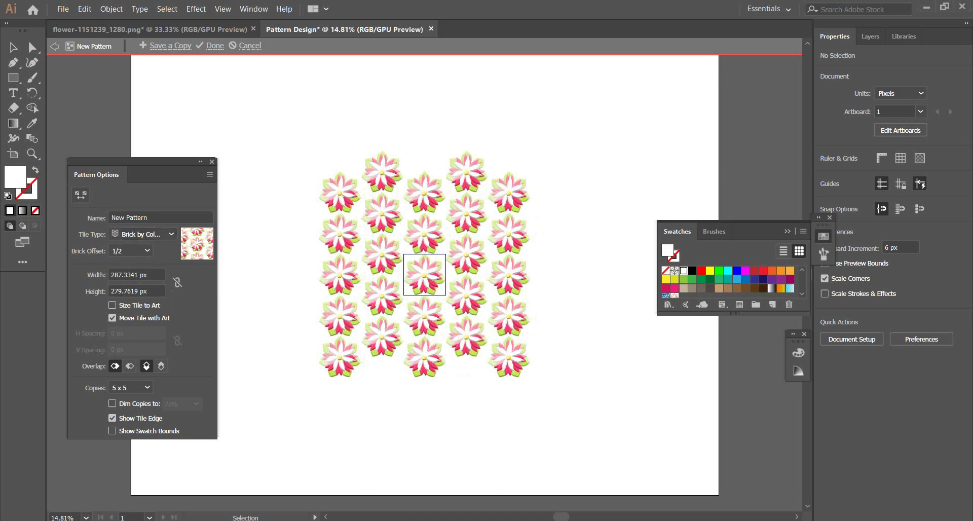
# Set the flower pattern's tile type to Hex by Column.
pyautogui.click(142, 234)
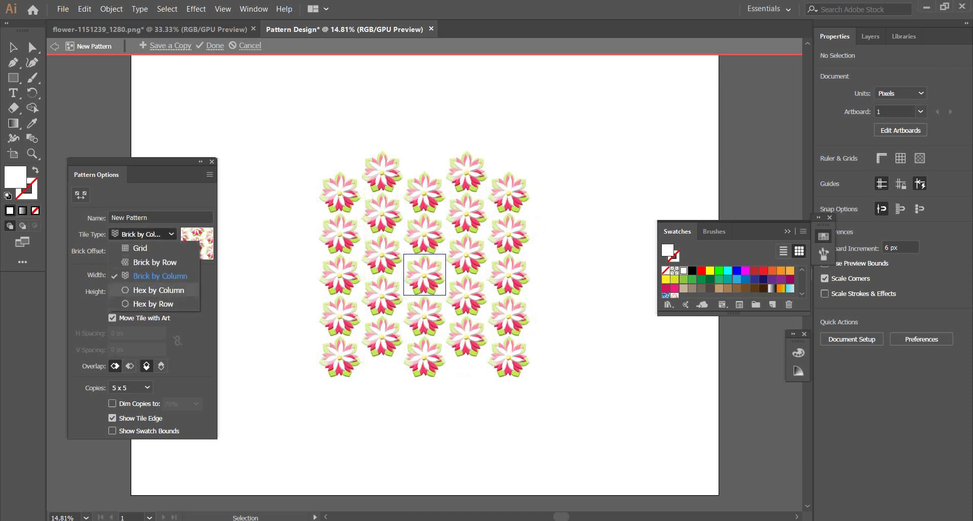
pyautogui.press('Escape')
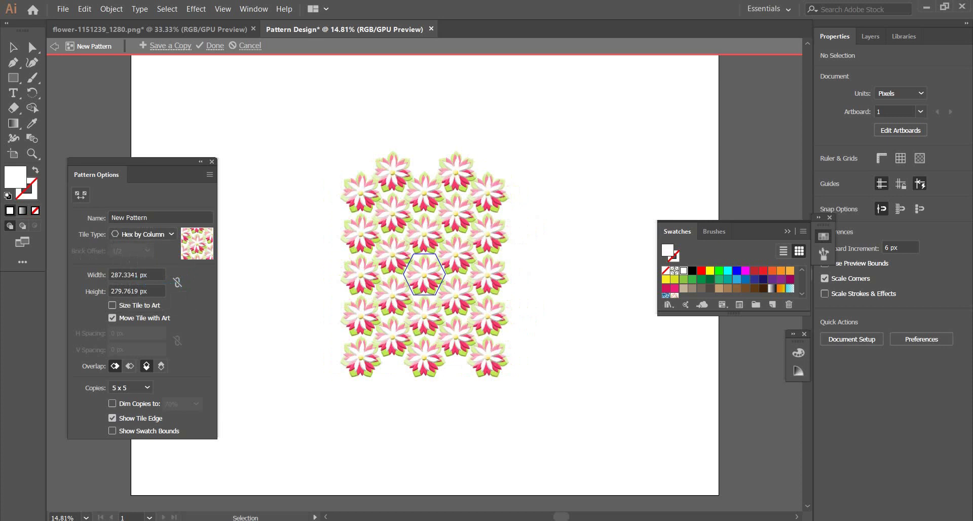
# Set the flower pattern's tile type to Hex by Row and finish editing the pattern.
pyautogui.click(147, 234)
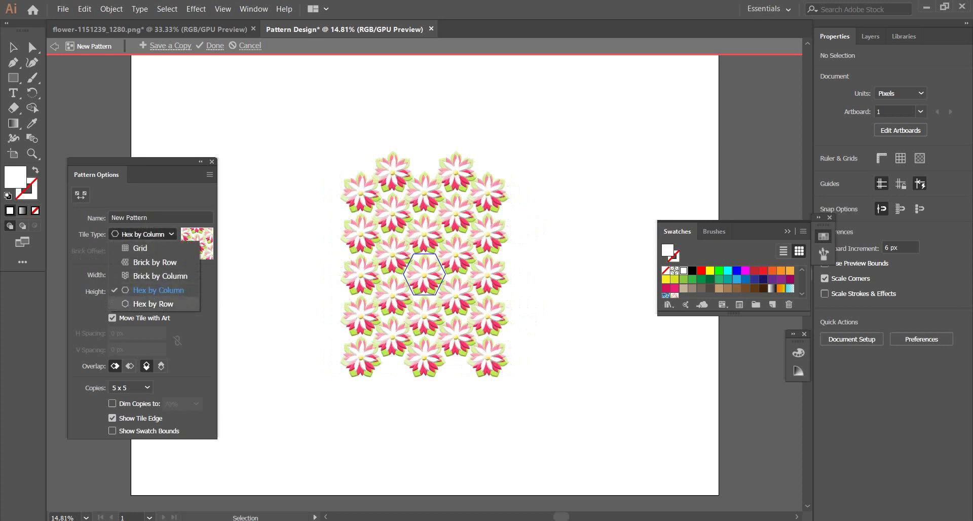
pyautogui.press('Escape')
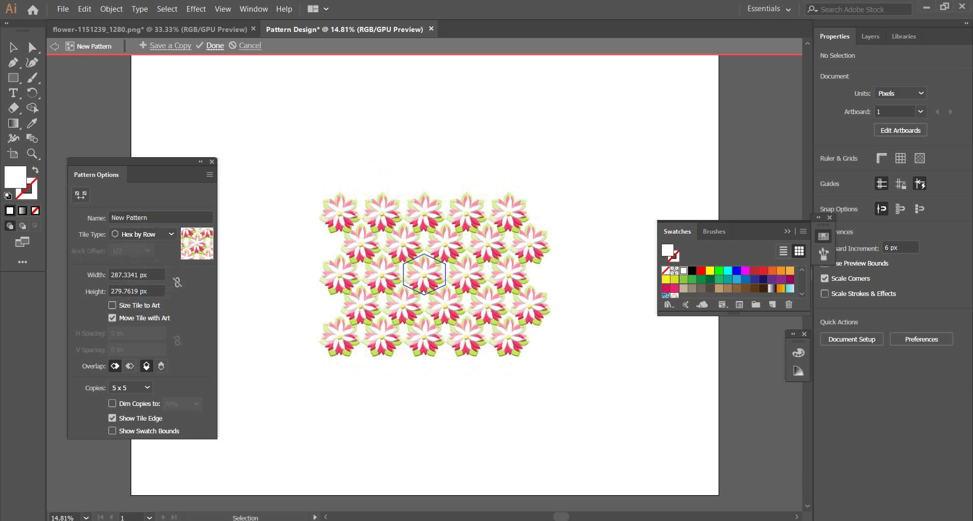
pyautogui.click(215, 45)
# Delete the small original flower from the artboard and move the Swatches panel clear of the artboard.
pyautogui.moveTo(212, 121); pyautogui.dragTo(146, 63)
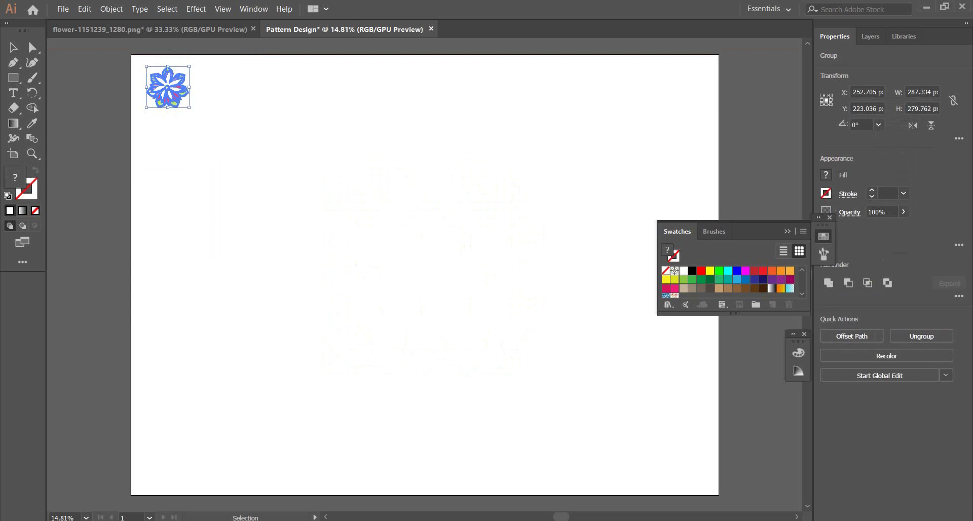
pyautogui.press('Delete')
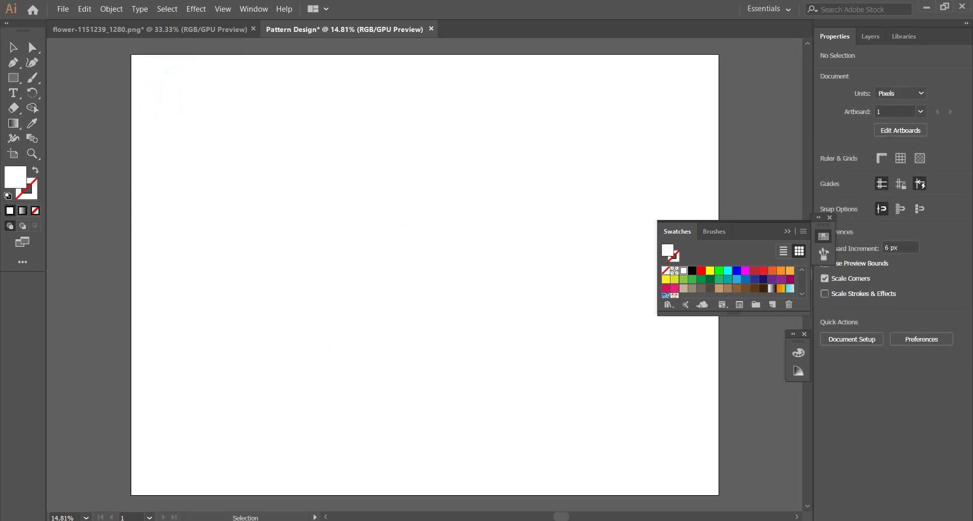
pyautogui.moveTo(677, 231); pyautogui.dragTo(806, 378)
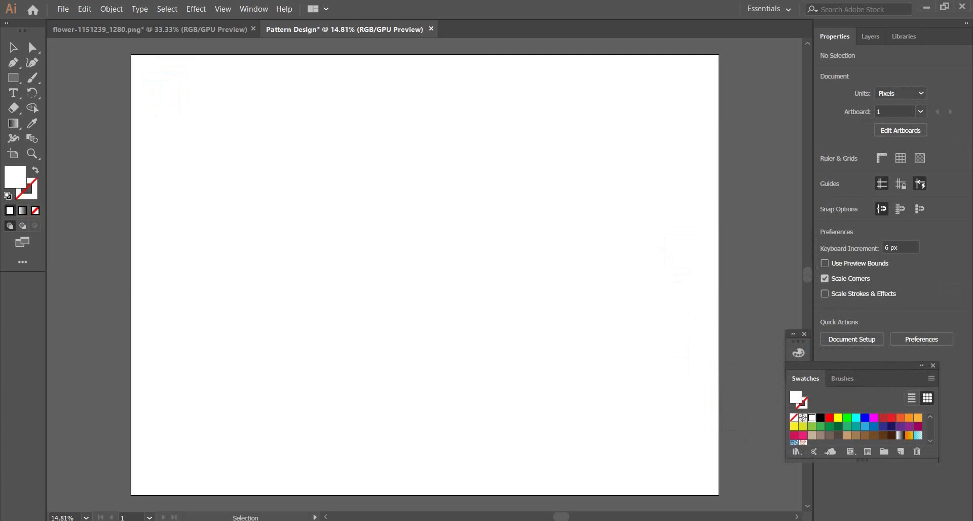
# Draw a rectangle about 3934 x 2934 px just inside the artboard edges and fill it with the new flower pattern swatch.
pyautogui.scroll(-1, 856, 429)
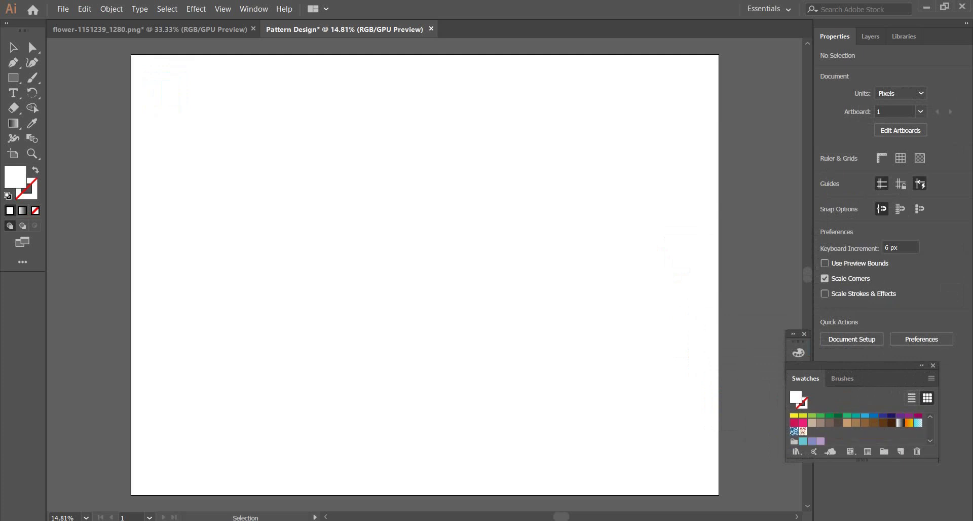
pyautogui.press('m')
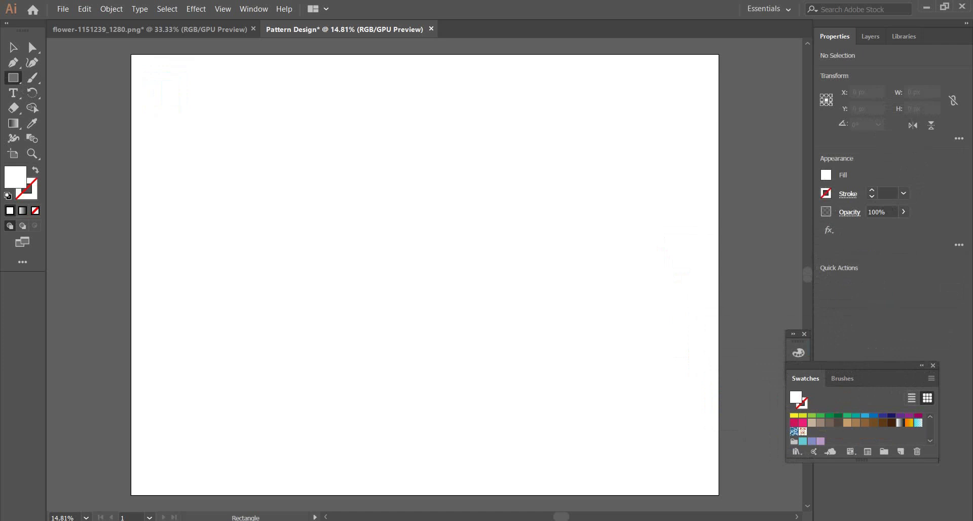
pyautogui.moveTo(136, 59); pyautogui.dragTo(715, 491)
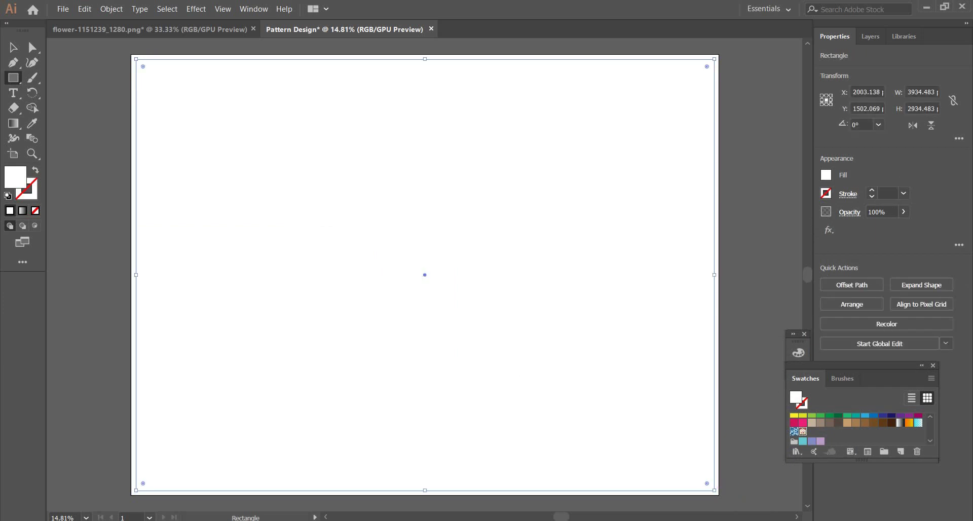
pyautogui.click(803, 431)
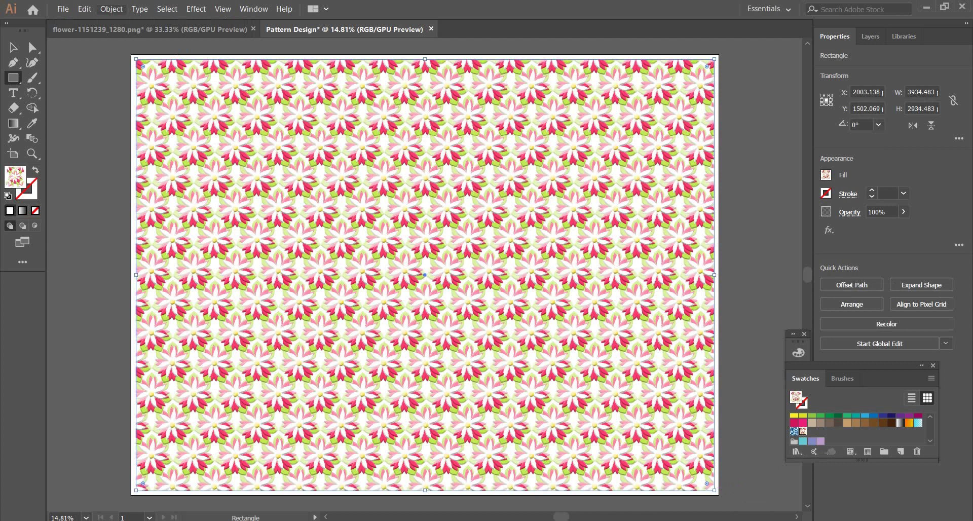
# Expand the fill of the pattern-filled rectangle.
pyautogui.click(111, 8)
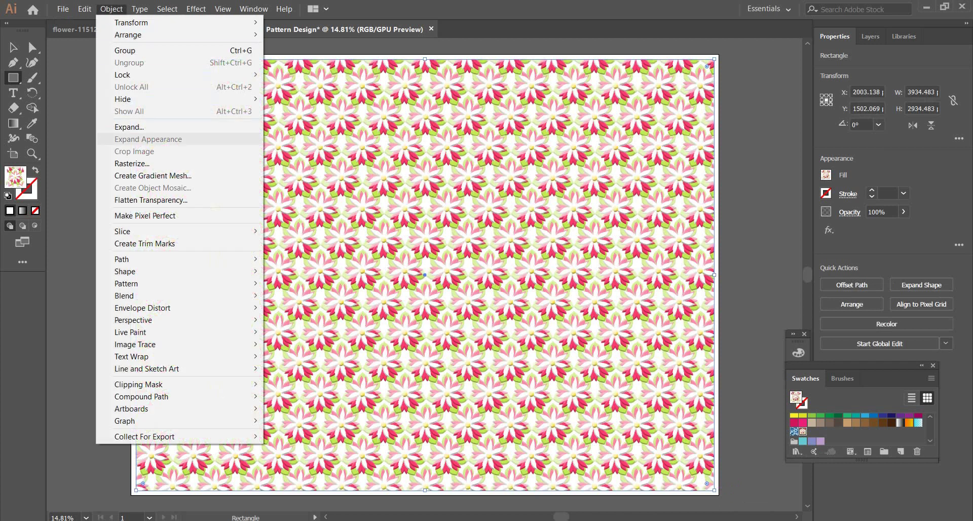
pyautogui.click(130, 127)
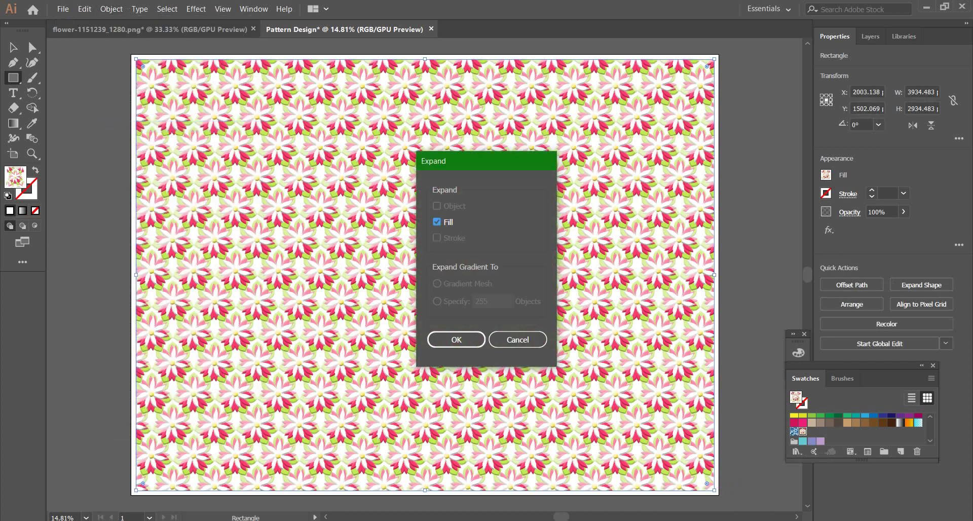
pyautogui.press('Return')
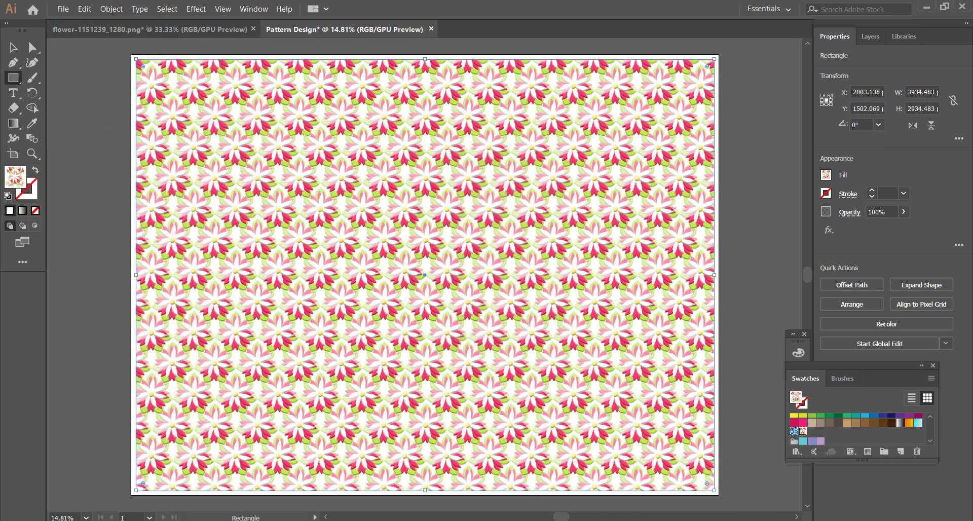
# Flatten the transparency of the expanded pattern group with the default settings.
pyautogui.click(112, 8)
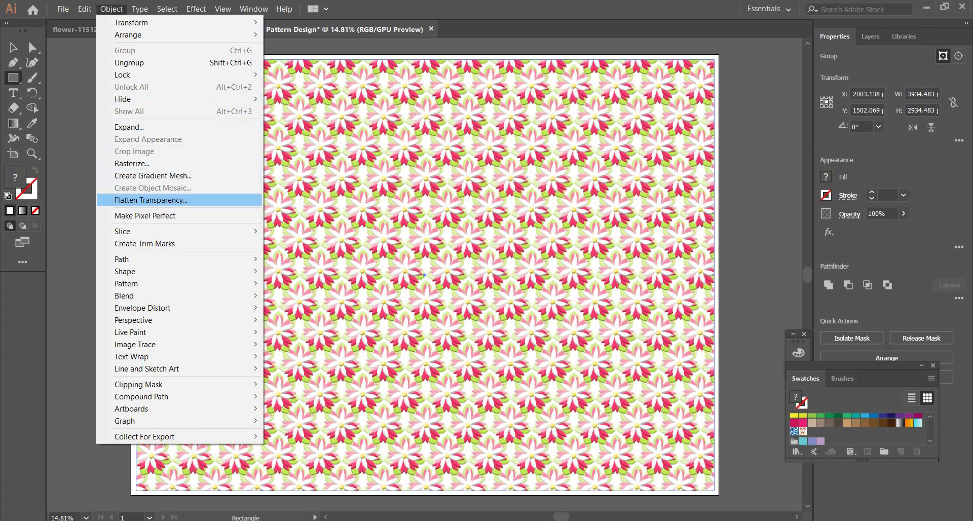
pyautogui.press('Return')
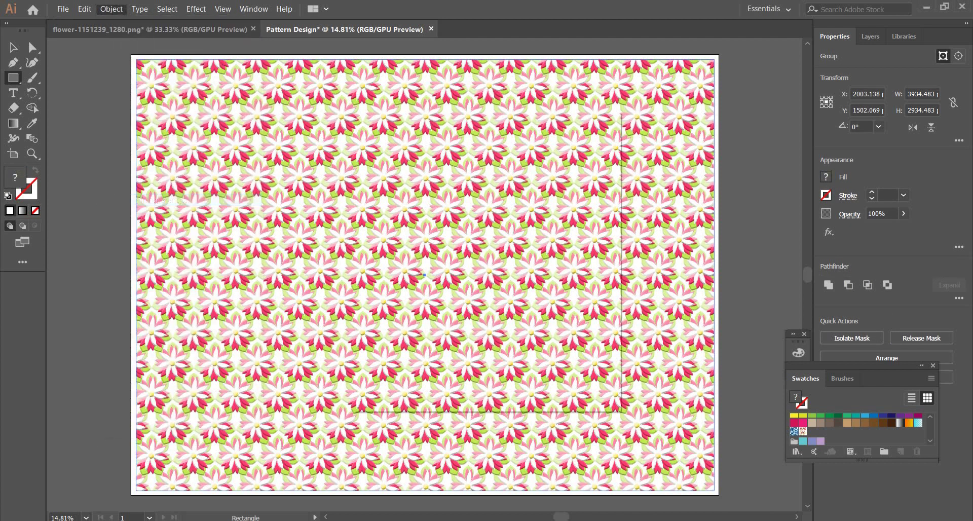
pyautogui.press('Return')
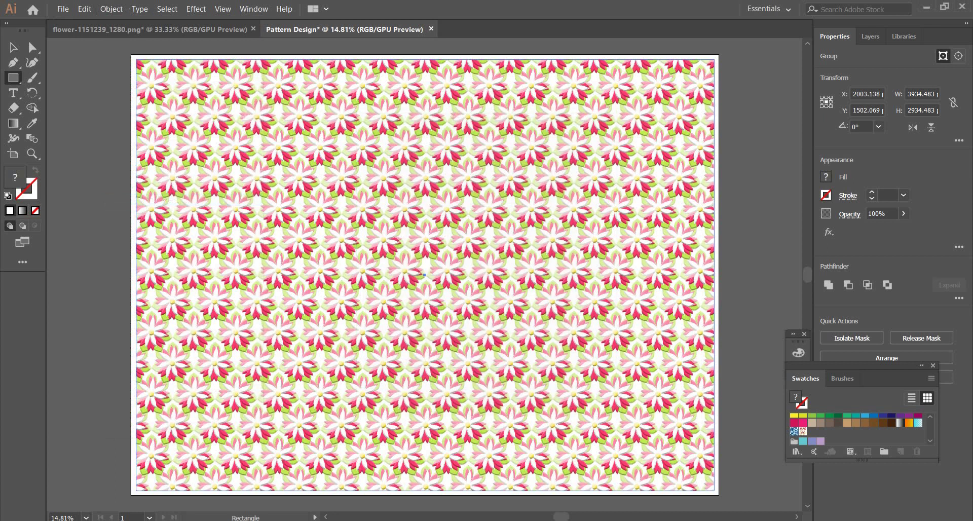
# Try to make a compound path from the flattened pattern group and dismiss the alert.
pyautogui.hotkey('alt', 'o')
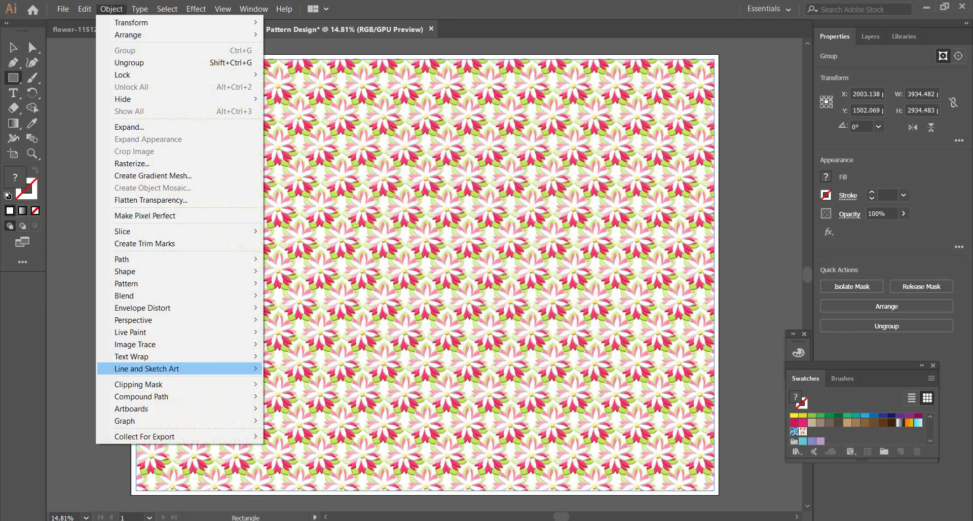
pyautogui.moveTo(142, 396)
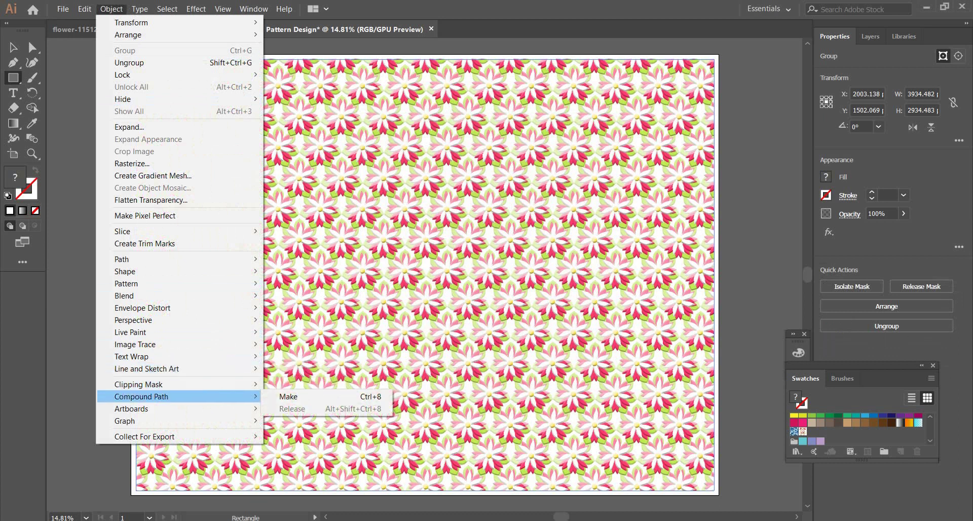
pyautogui.click(304, 397)
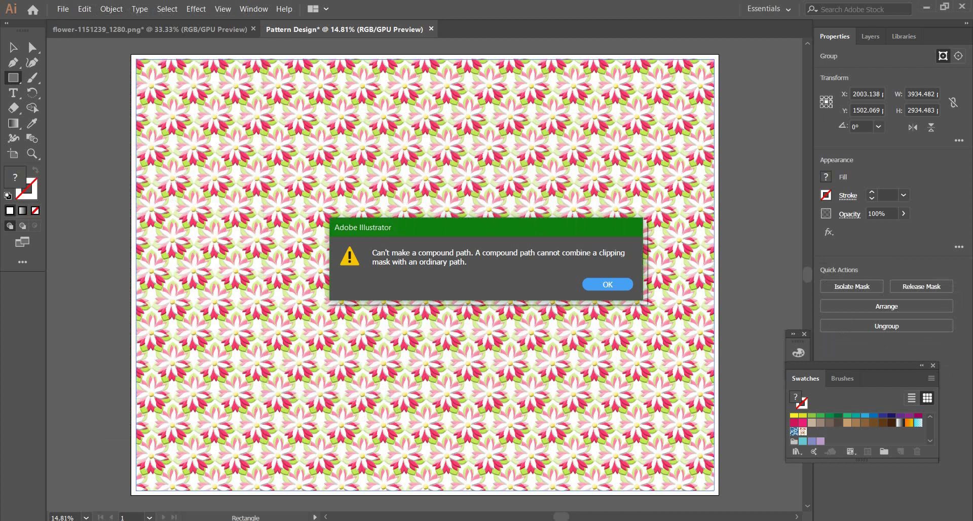
pyautogui.press('Return')
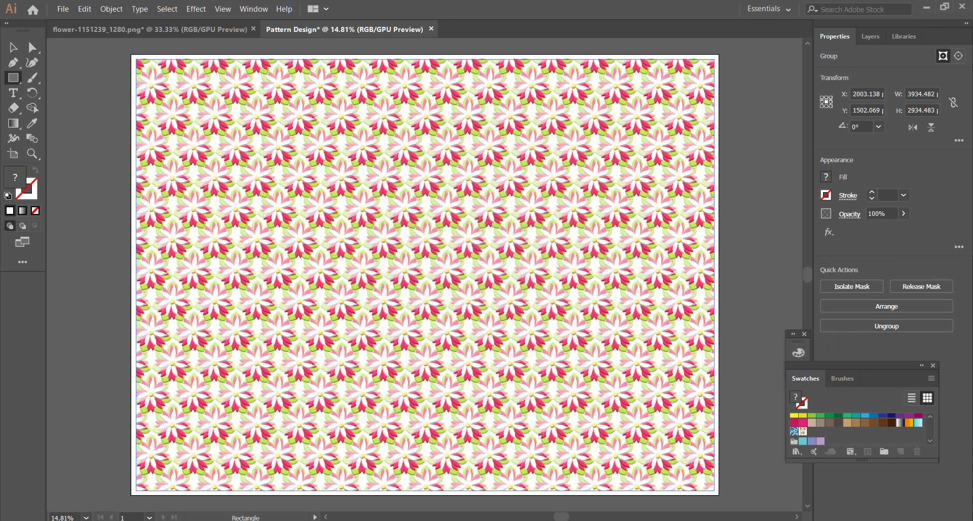
# Export the artboard with Save for Web as a maximum-quality 4000 x 3000 px JPEG named Pattern-Design in the freepik 20 folder.
pyautogui.click(64, 10)
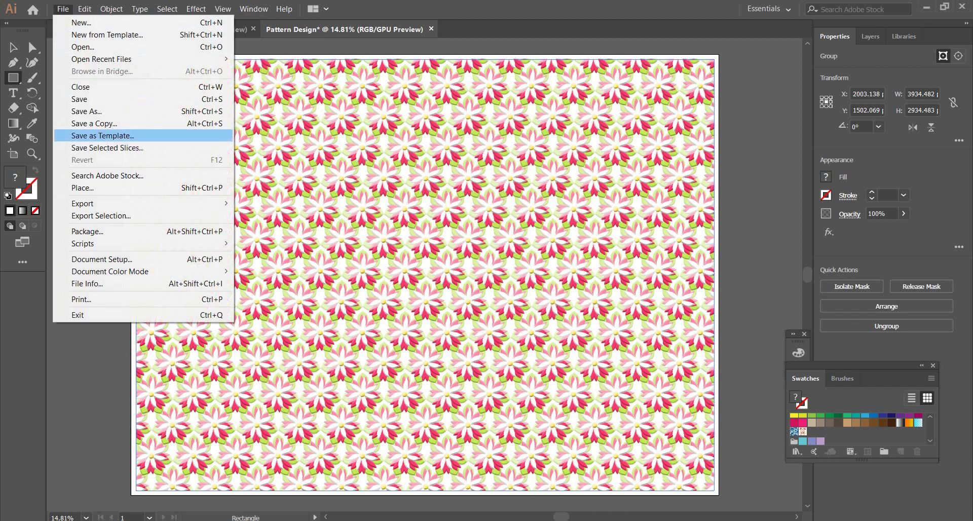
pyautogui.moveTo(101, 203)
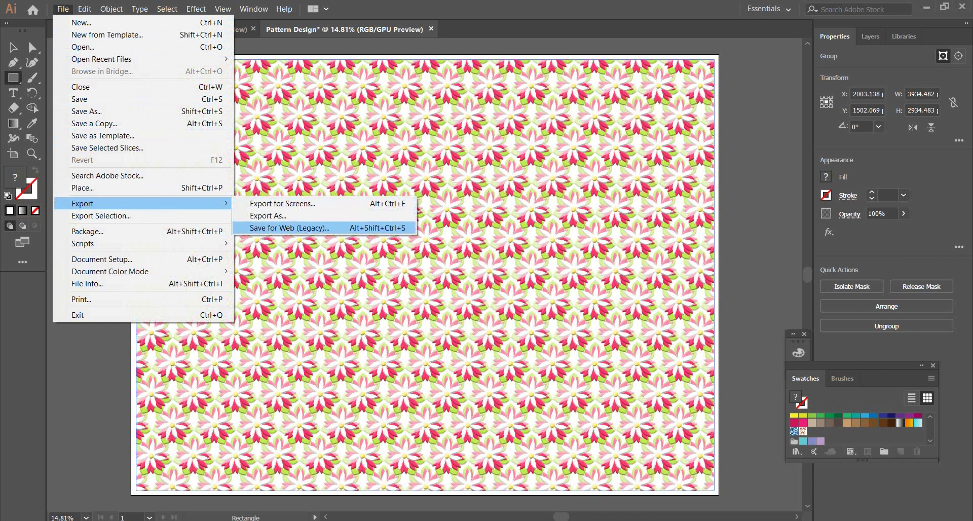
pyautogui.click(288, 228)
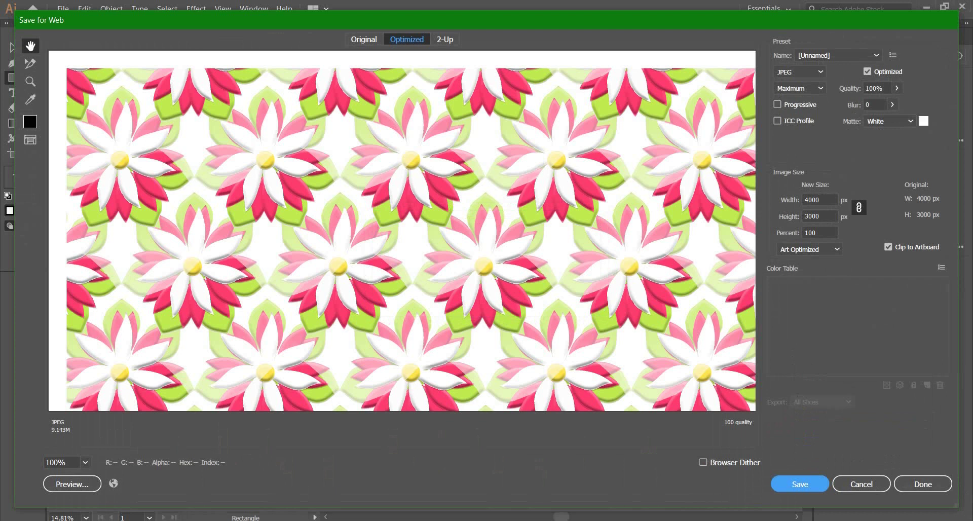
pyautogui.click(800, 484)
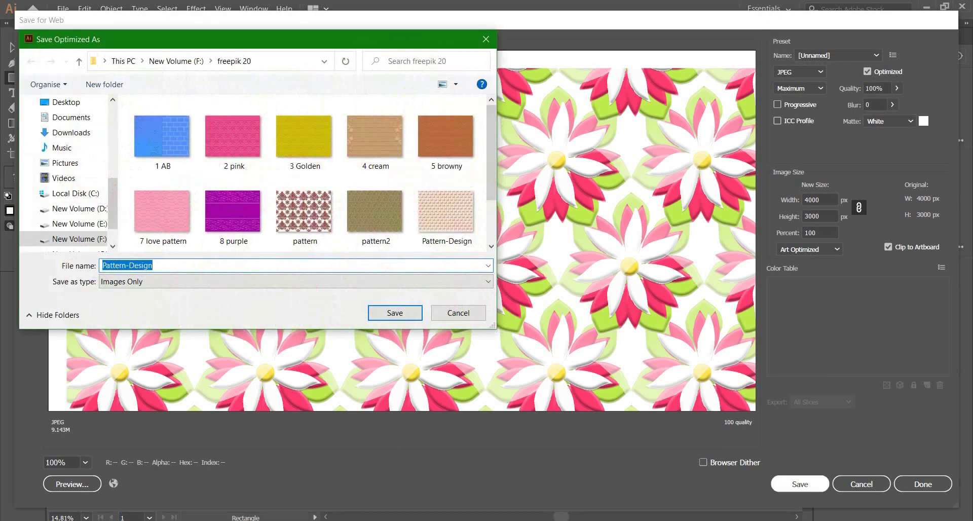
pyautogui.scroll(-1, 315, 145)
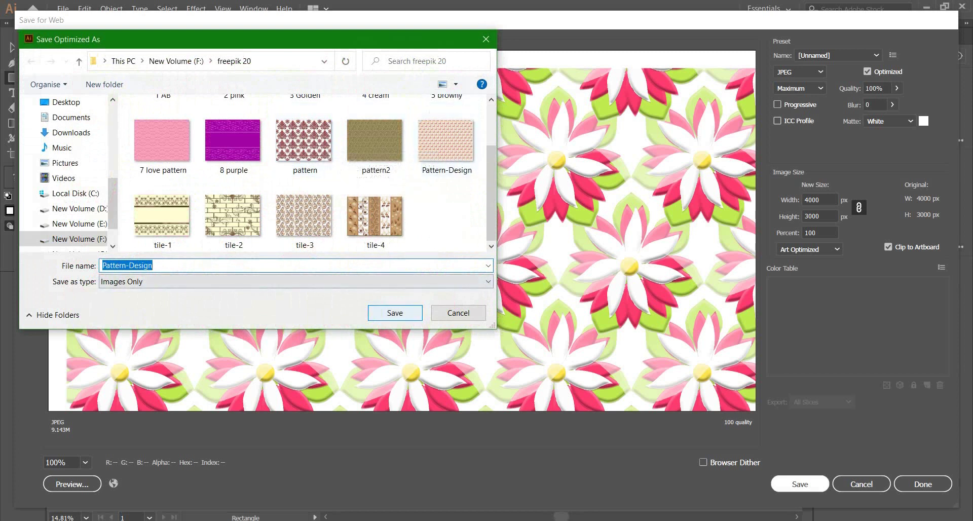
pyautogui.click(395, 312)
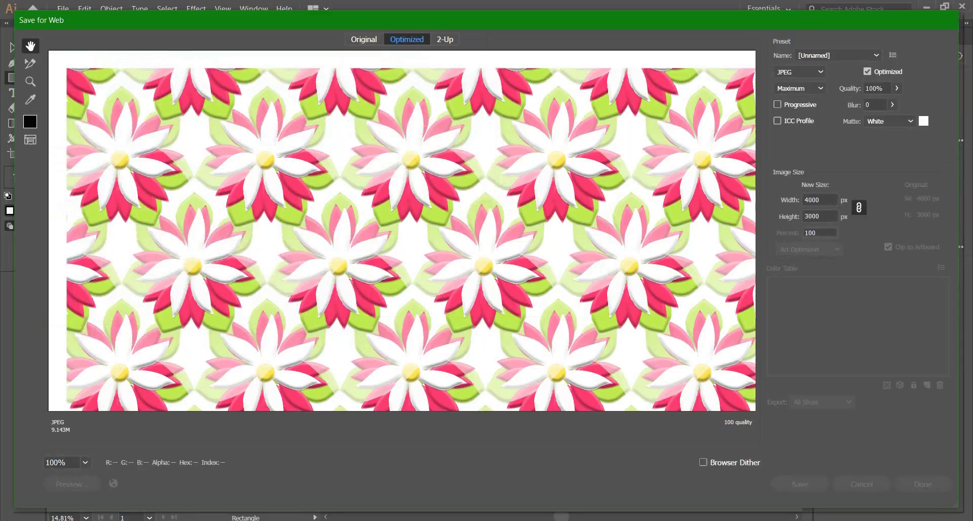